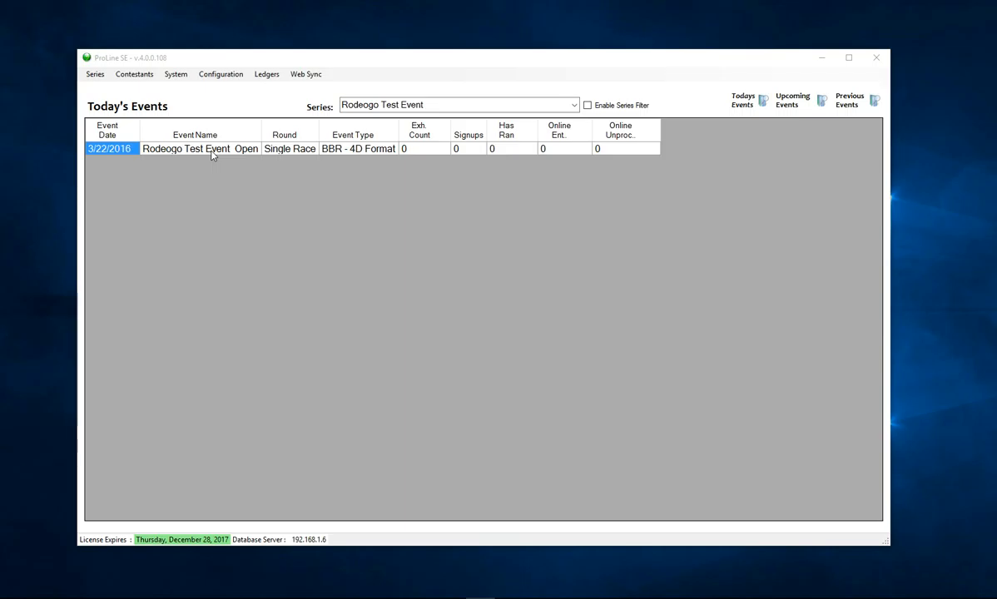
# - Open the series' event setup and close it again
pyautogui.click(96, 78)
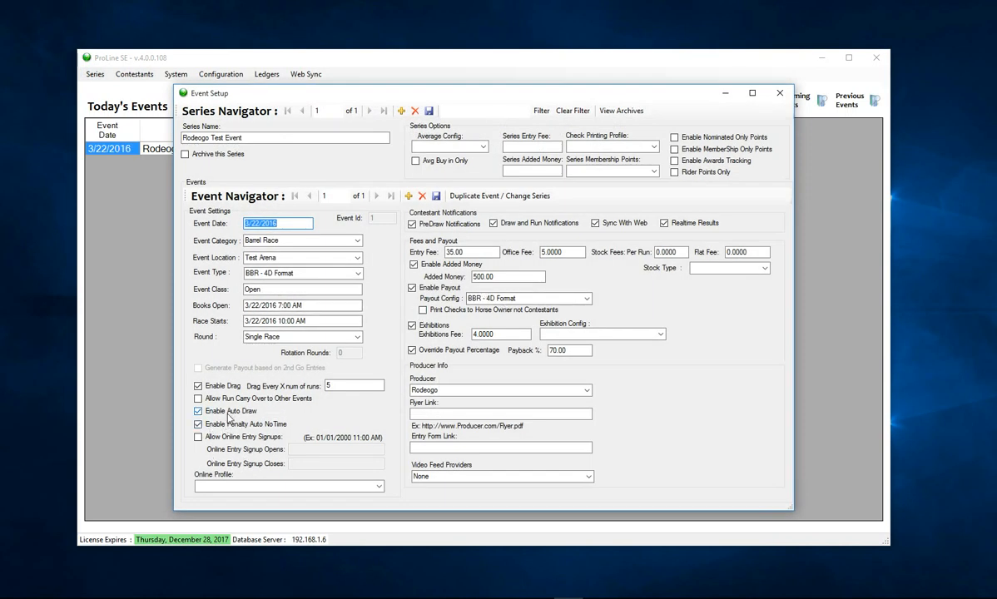
pyautogui.moveTo(249, 408)
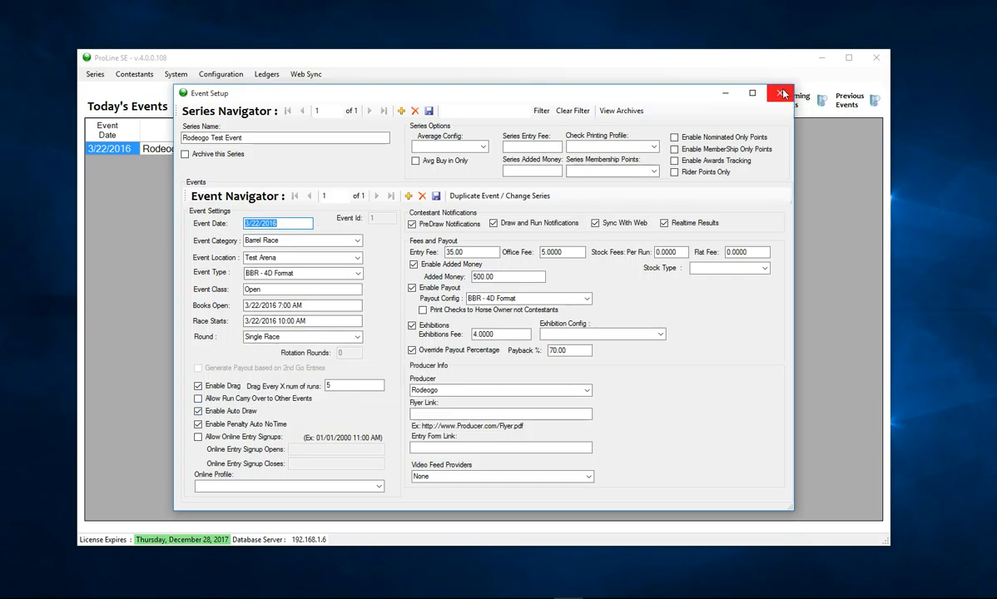
pyautogui.click(780, 93)
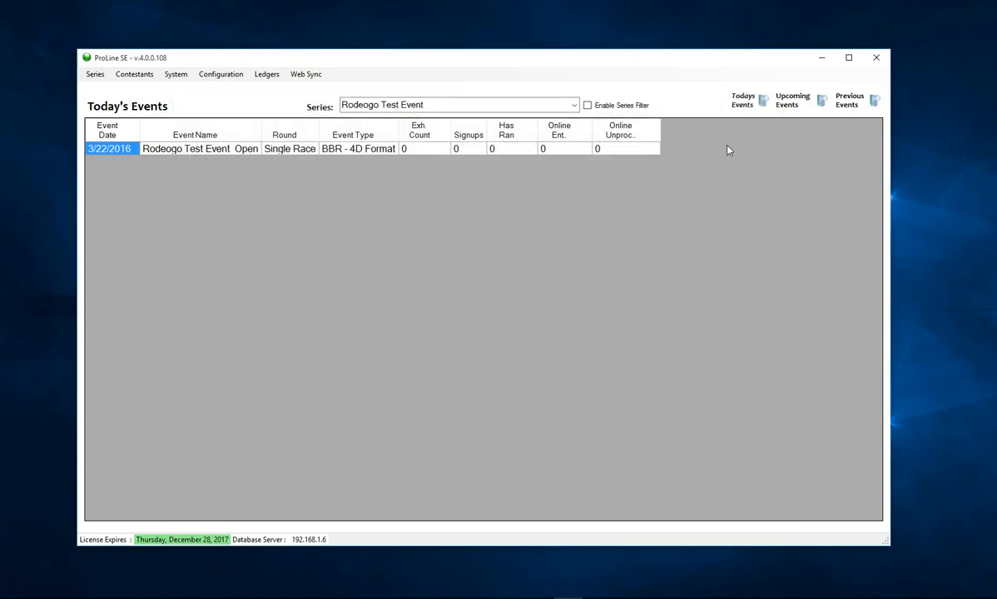
# - Open Rodeogo Test Event Open's signups, search part of the contestant's last name, and start a new contestant
pyautogui.rightClick(221, 153)
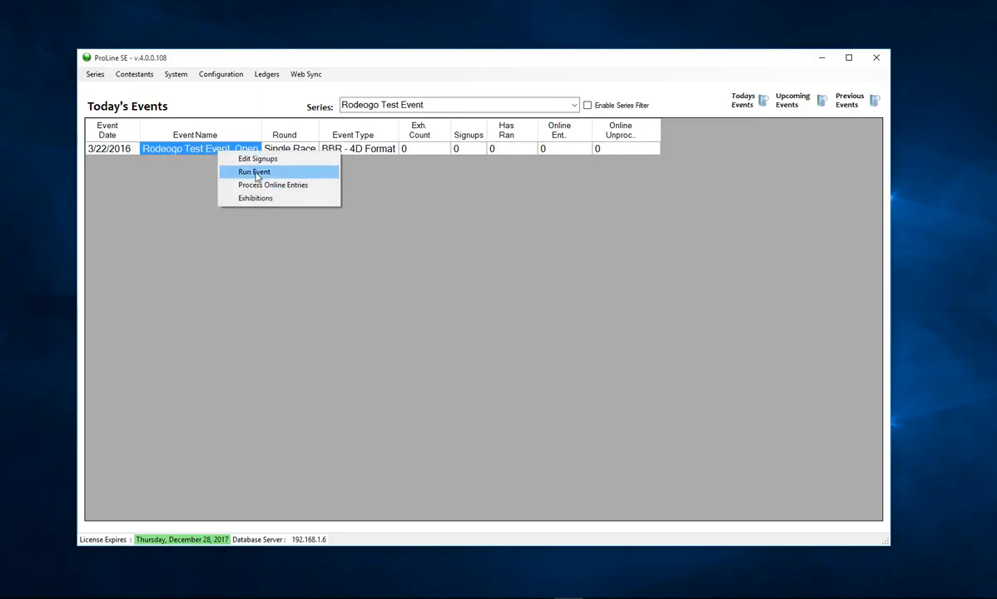
pyautogui.click(414, 363)
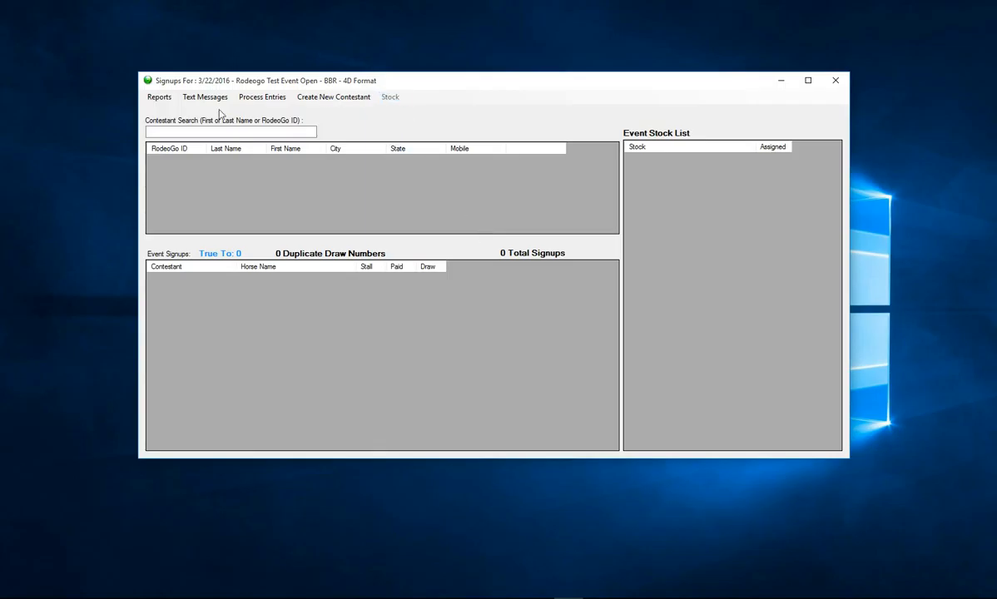
pyautogui.click(206, 130)
pyautogui.click(205, 131)
pyautogui.write('kra')
pyautogui.click(316, 102)
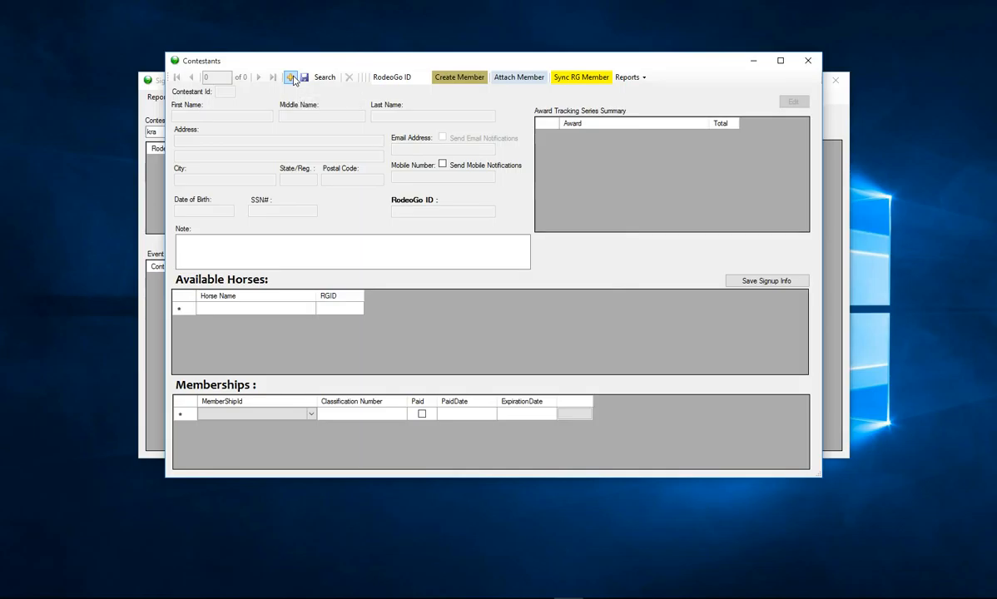
# - Add a new contestant record with the contestant's first name, last name, city and state
pyautogui.click(291, 78)
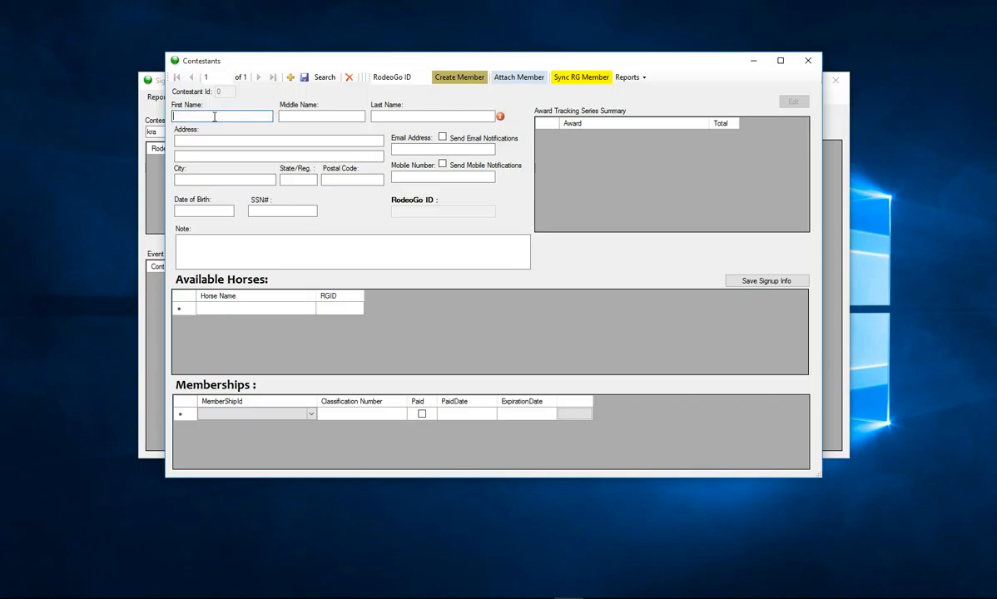
pyautogui.press('Tab')
pyautogui.press('Tab')
pyautogui.press('Tab')
pyautogui.press('Tab')
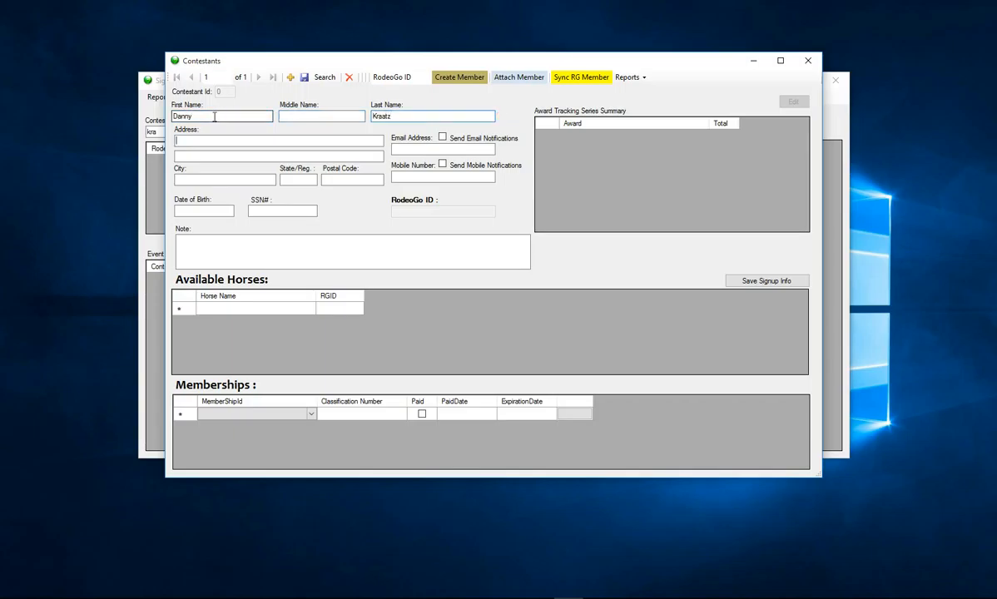
pyautogui.write('Weatherford')
pyautogui.press('Tab')
pyautogui.write('tx')
pyautogui.press('Tab')
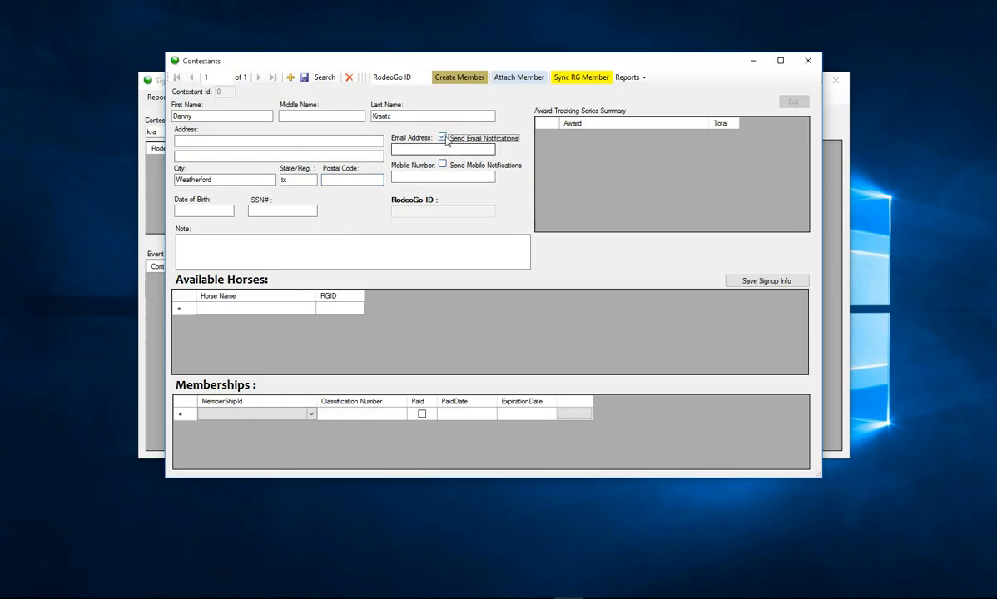
# - Leave notifications off, save the contestant, and enter 'horse 1' under Available Horses
pyautogui.click(442, 165)
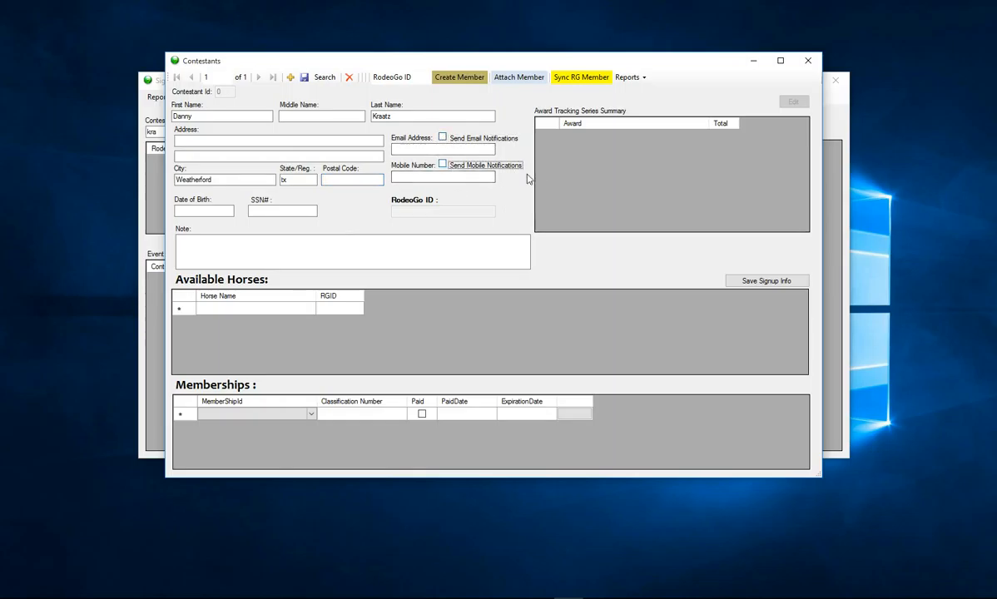
pyautogui.click(412, 177)
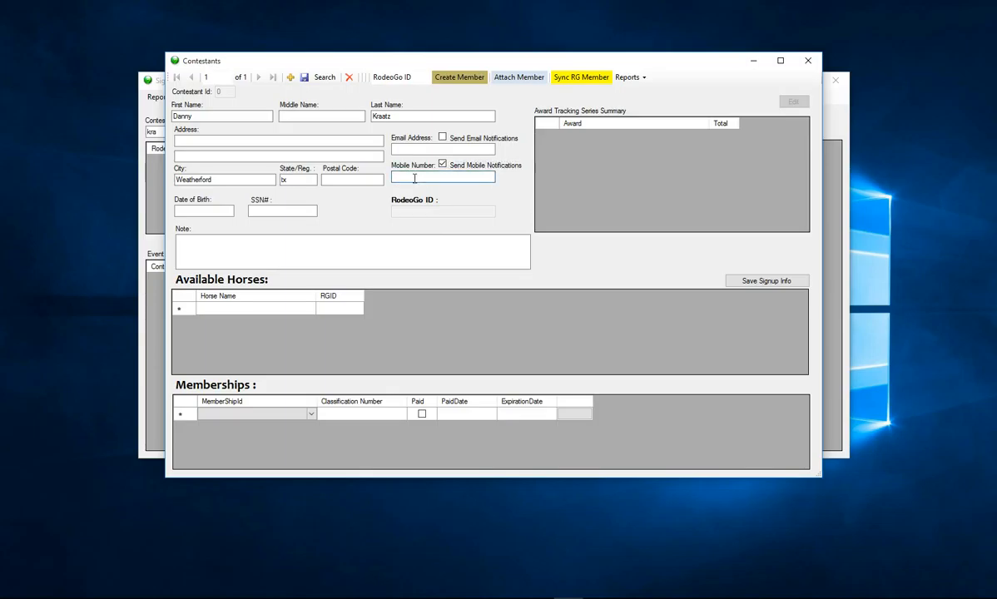
pyautogui.click(442, 164)
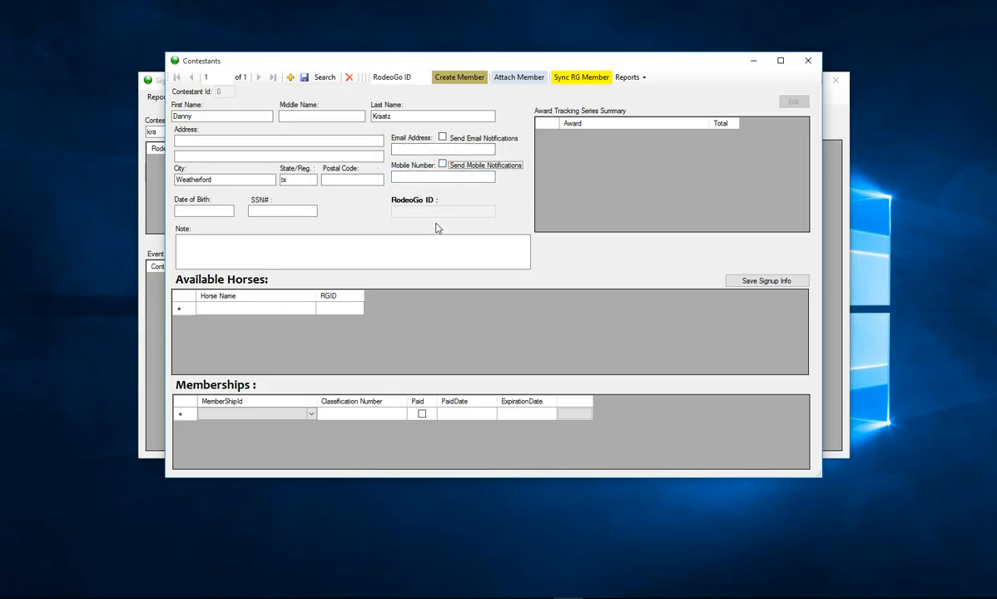
pyautogui.click(250, 309)
pyautogui.write('horse 1')
# - Finish horse 1, try Auto Draw options, then manually set its draw number to 55
pyautogui.click(335, 313)
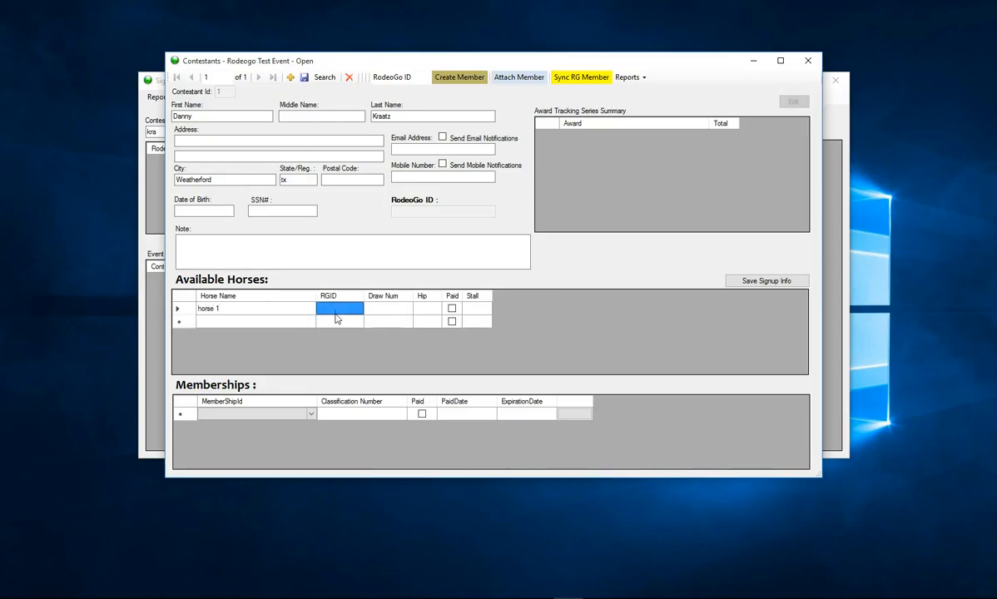
pyautogui.rightClick(361, 310)
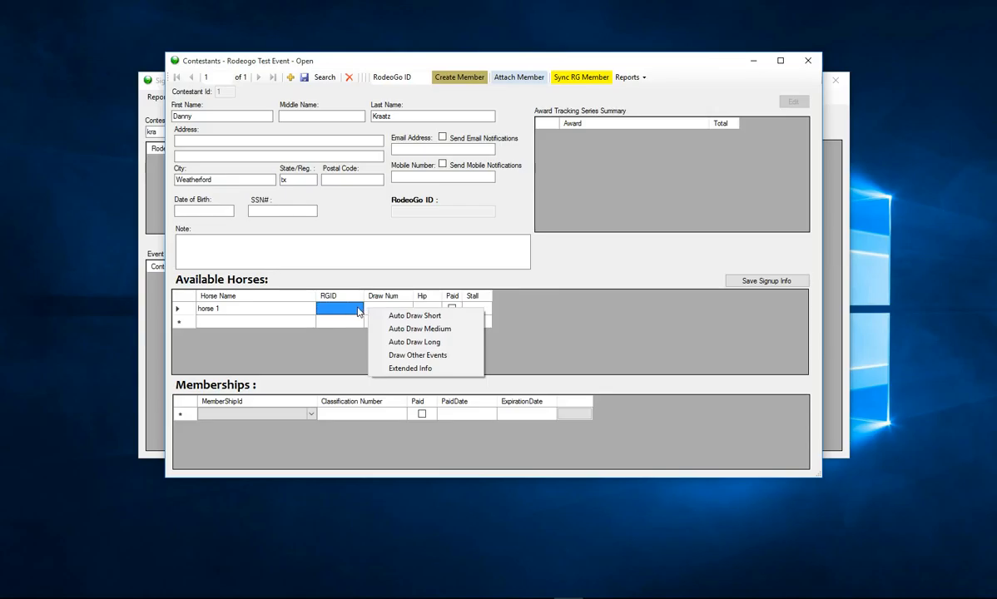
pyautogui.click(348, 312)
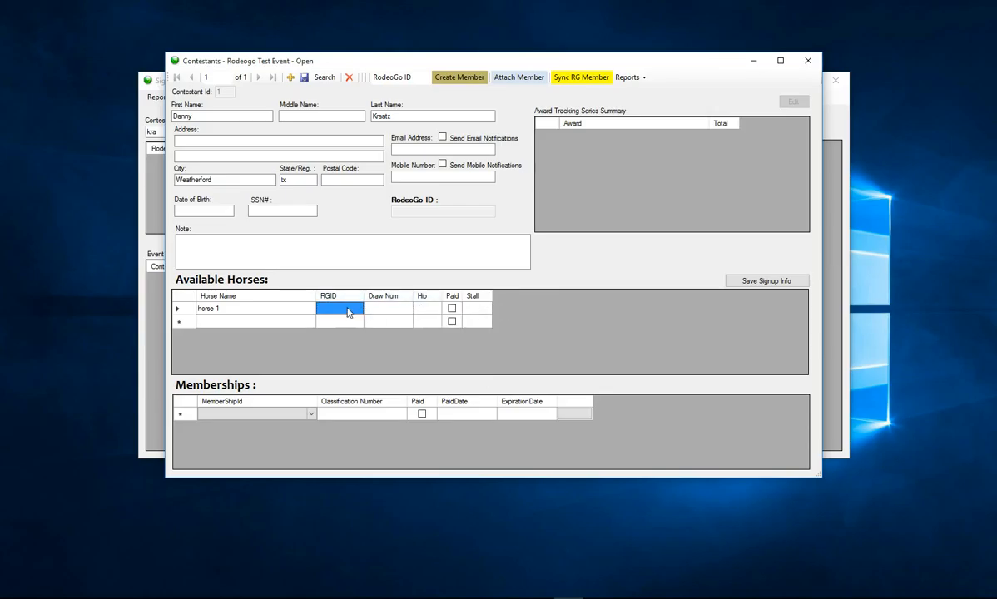
pyautogui.rightClick(348, 311)
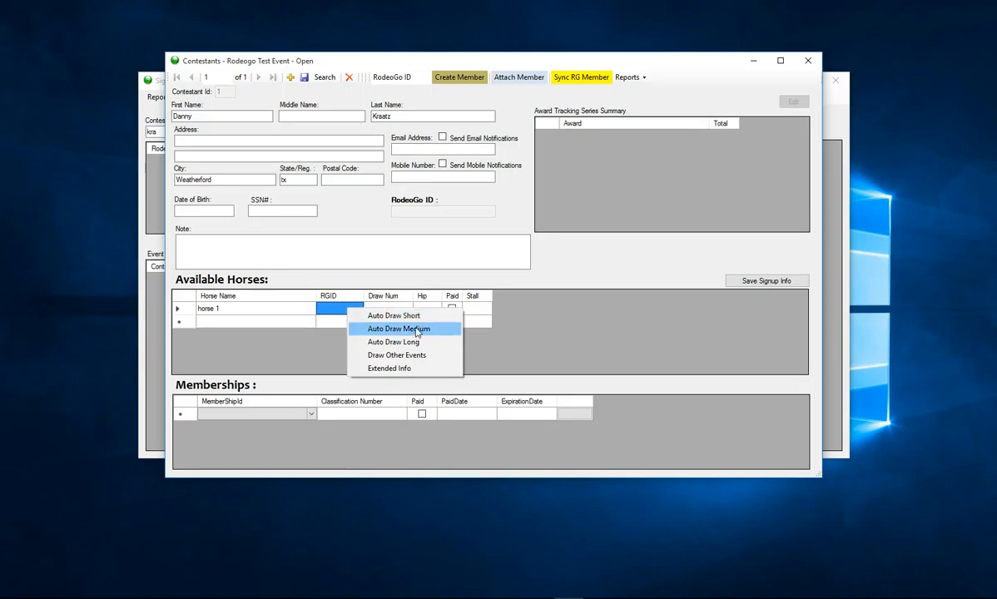
pyautogui.click(392, 316)
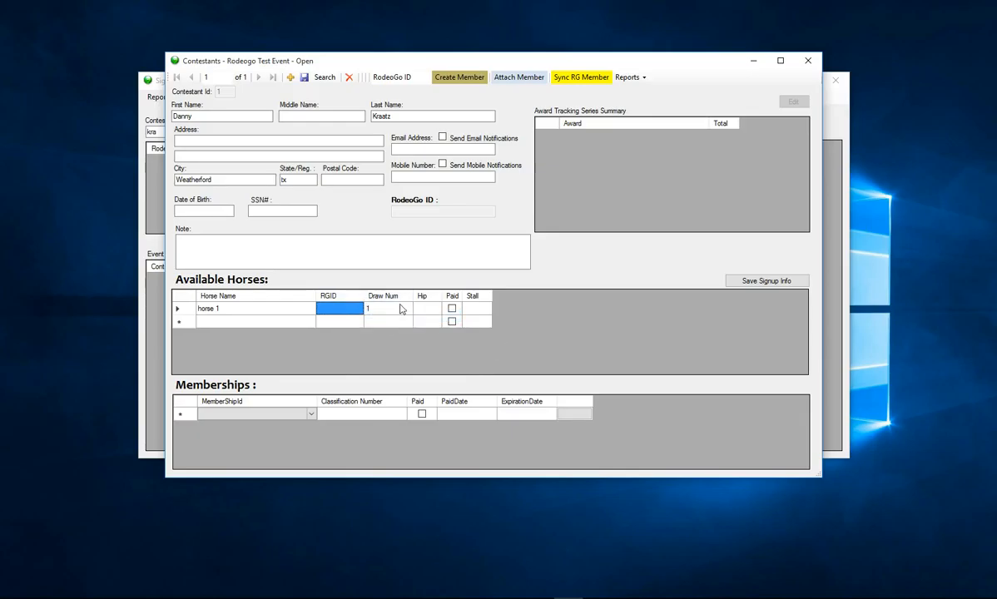
pyautogui.rightClick(346, 308)
pyautogui.click(392, 317)
pyautogui.click(386, 309)
pyautogui.click(385, 310)
pyautogui.press('BackSpace')
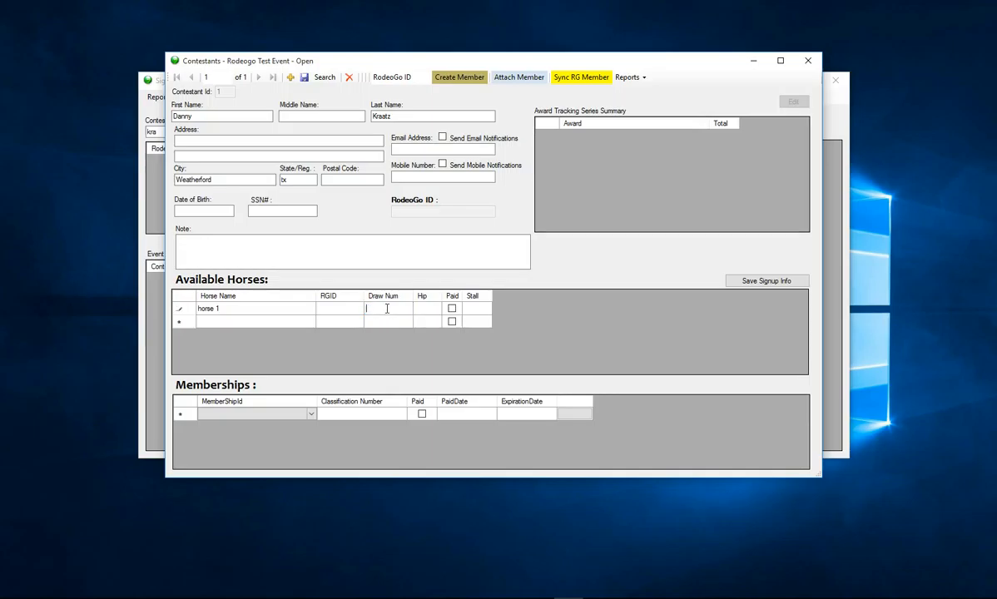
pyautogui.write('55')
pyautogui.moveTo(381, 310); pyautogui.dragTo(365, 312)
pyautogui.click(341, 310)
# - Clear horse 1's draw and use Auto Draw Short until it gets draw 3
pyautogui.rightClick(340, 313)
pyautogui.click(371, 318)
pyautogui.click(366, 312)
pyautogui.click(377, 311)
pyautogui.press('BackSpace')
pyautogui.click(345, 314)
pyautogui.rightClick(345, 314)
pyautogui.click(389, 319)
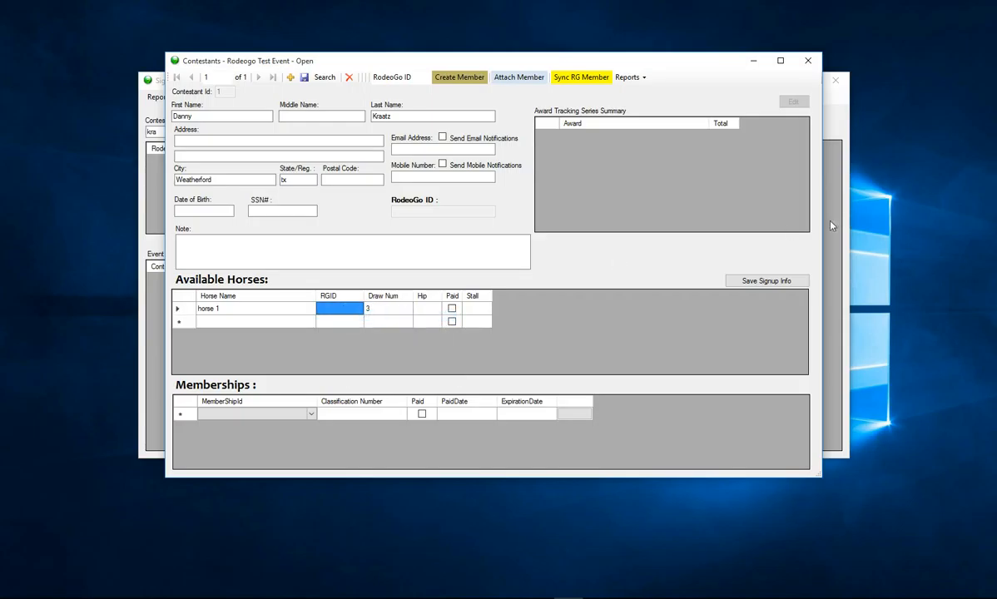
# - Add horse 2 with a medium auto draw of 36 and save both signups
pyautogui.click(286, 323)
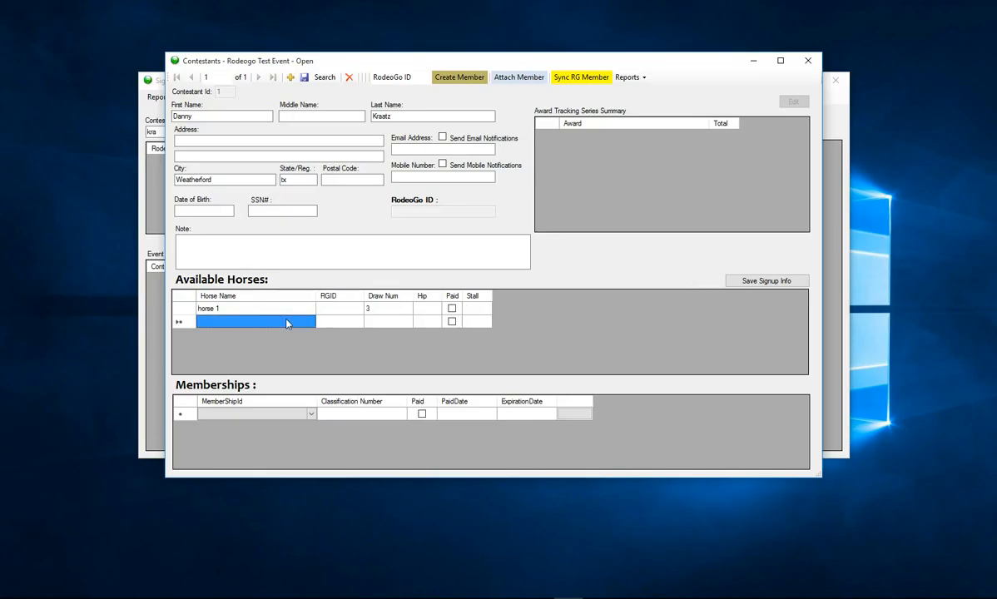
pyautogui.write('horse 2')
pyautogui.press('Tab')
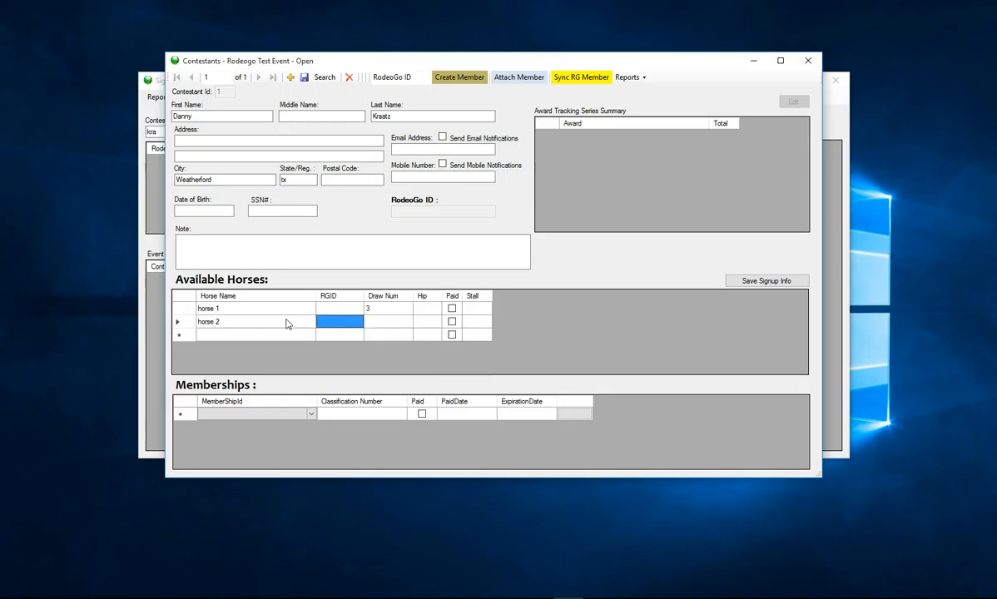
pyautogui.press('Tab')
pyautogui.rightClick(383, 327)
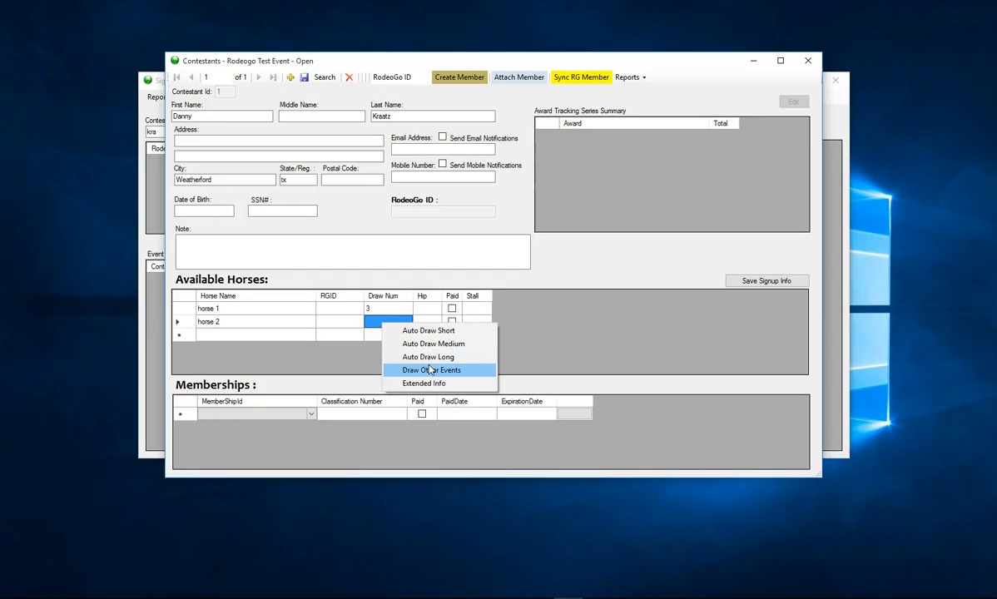
pyautogui.click(437, 343)
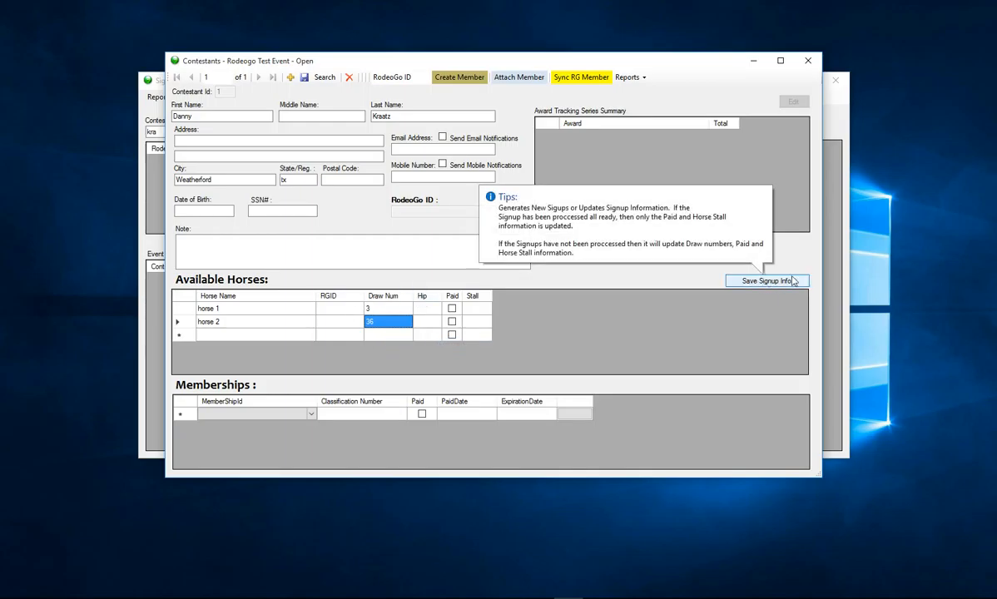
pyautogui.click(767, 281)
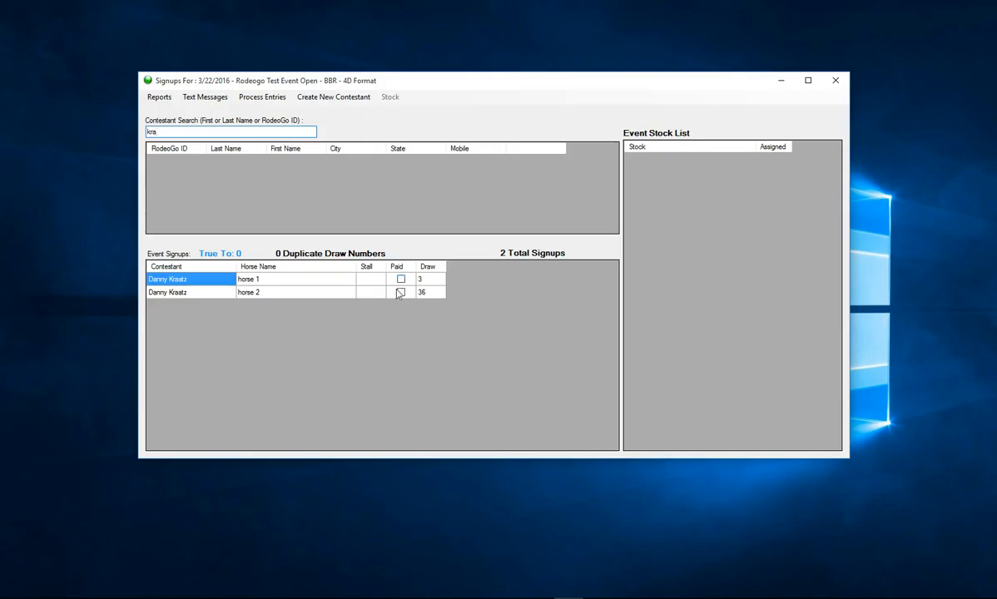
# - Edit the horse 1 signup, tick Paid for horse 1 and horse 2, and save
pyautogui.rightClick(286, 283)
pyautogui.click(324, 287)
pyautogui.click(478, 337)
pyautogui.click(452, 308)
pyautogui.click(452, 321)
pyautogui.click(754, 284)
# - Edit the horse 2 signup, untick its Paid box, and save the change
pyautogui.click(159, 96)
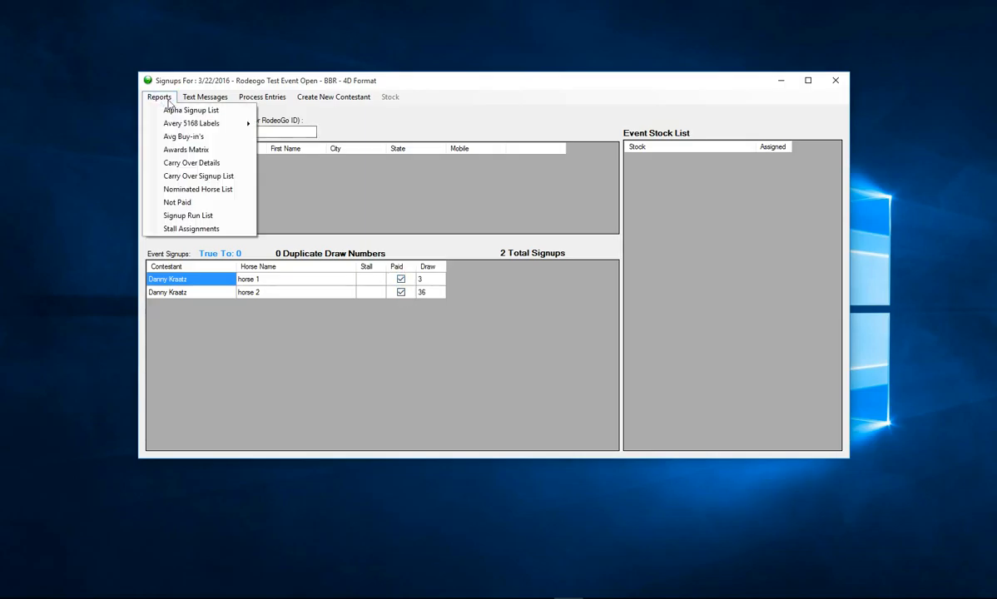
pyautogui.rightClick(327, 286)
pyautogui.rightClick(326, 292)
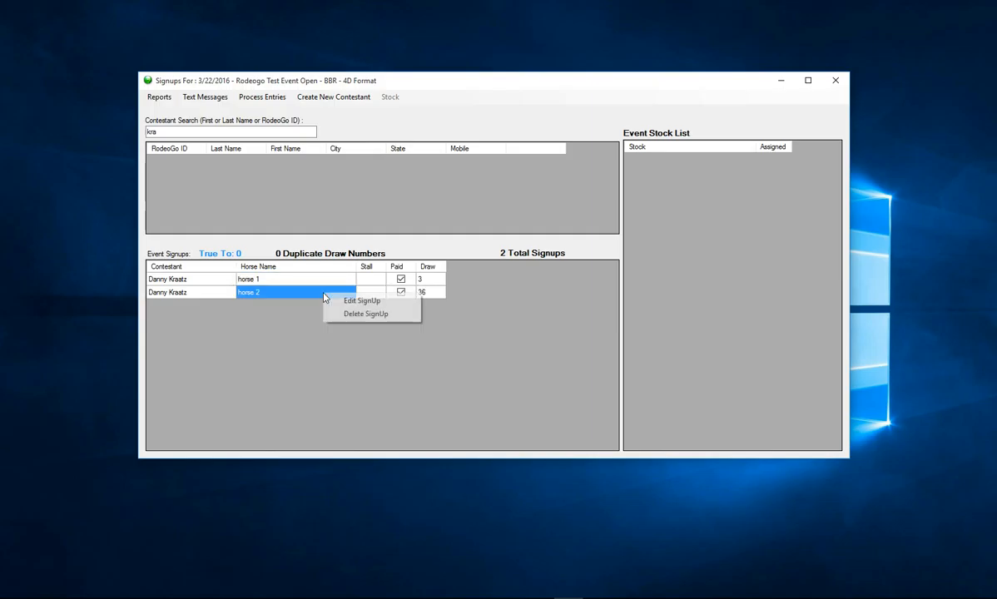
pyautogui.click(348, 300)
pyautogui.click(470, 342)
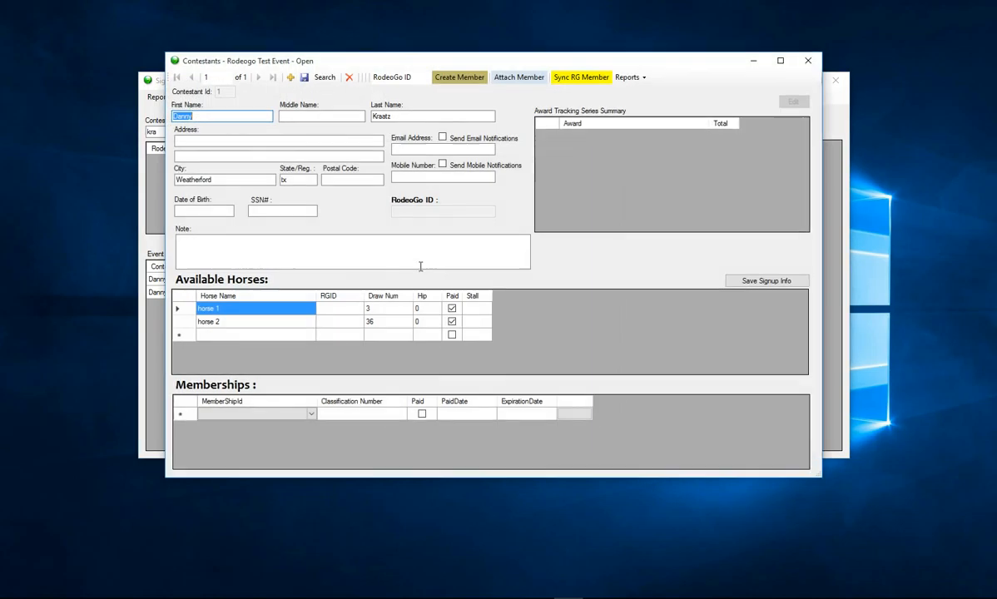
pyautogui.click(452, 321)
pyautogui.click(768, 282)
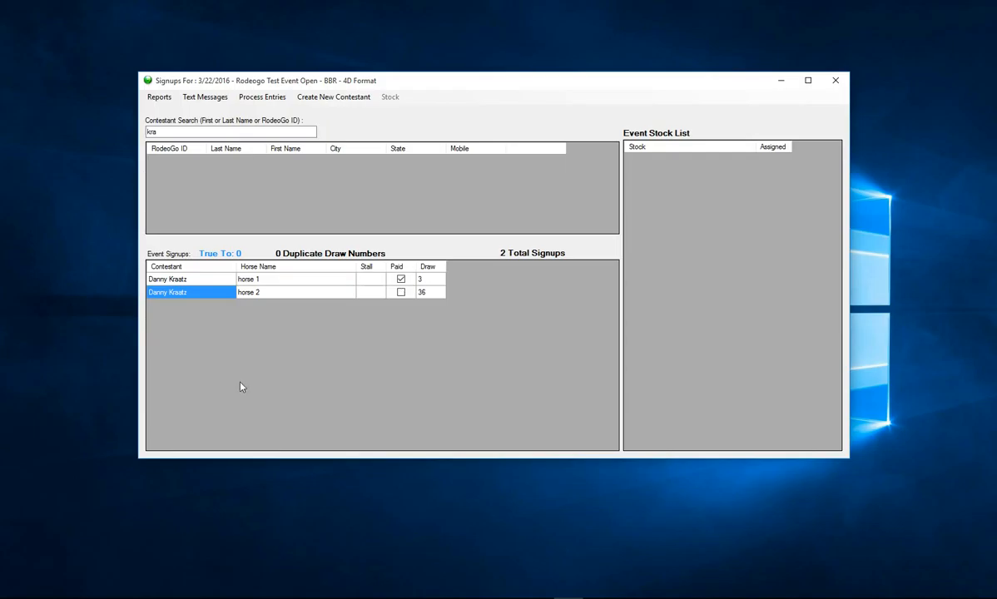
pyautogui.click(166, 98)
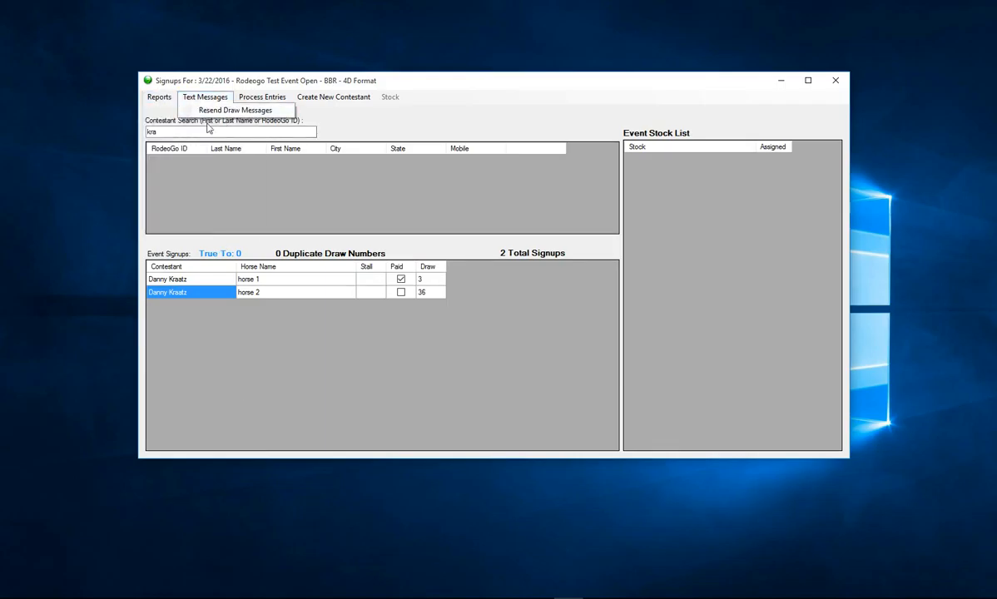
pyautogui.click(189, 205)
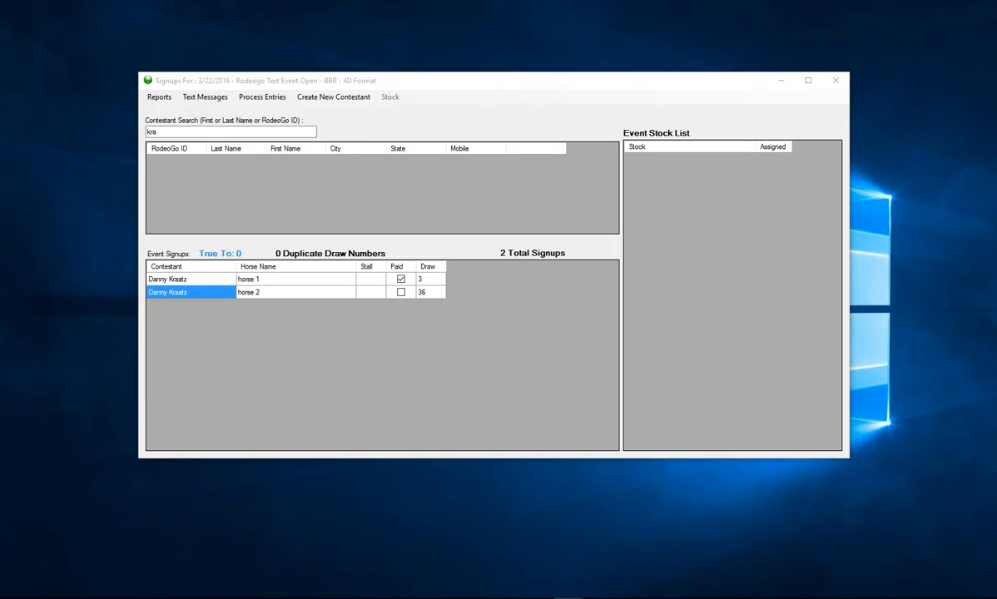
pyautogui.moveTo(352, 3); pyautogui.dragTo(525, 86)
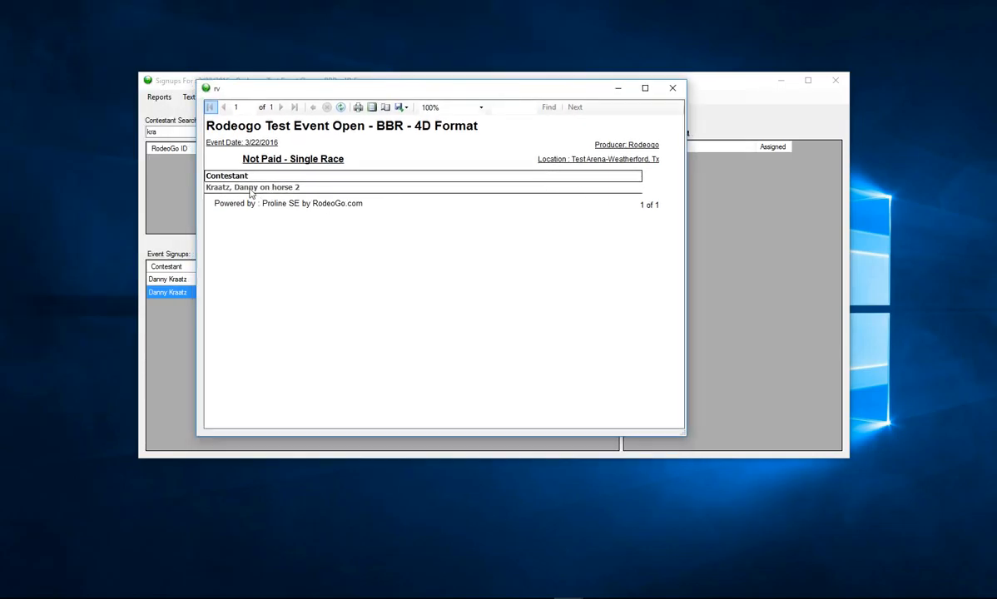
pyautogui.click(672, 88)
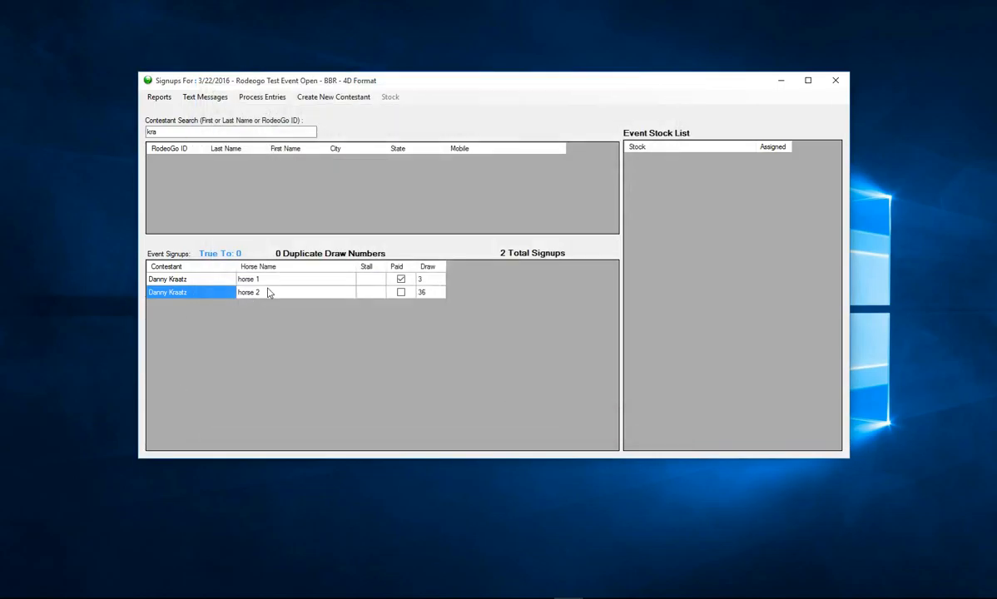
pyautogui.click(158, 99)
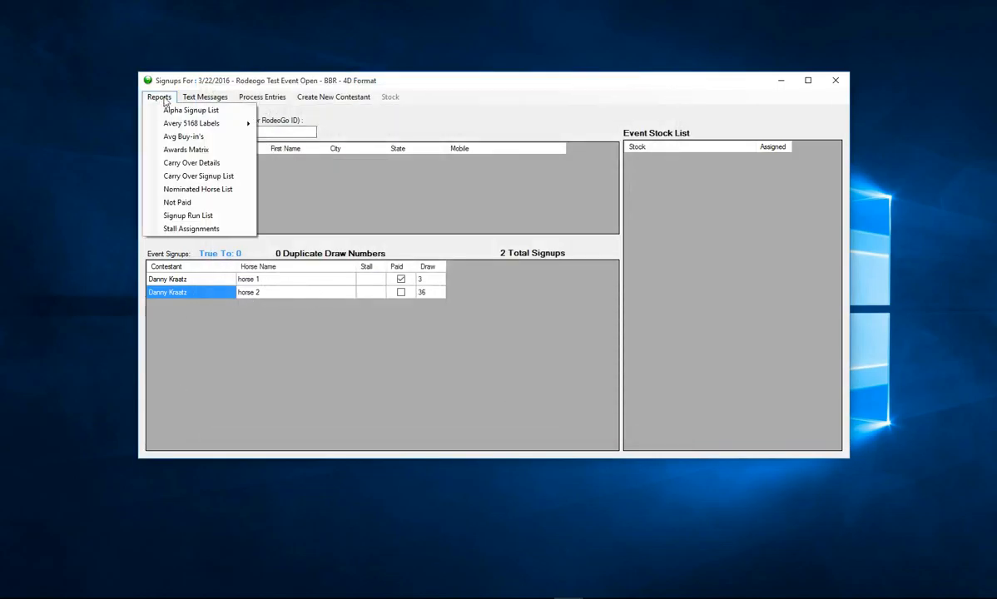
pyautogui.click(179, 110)
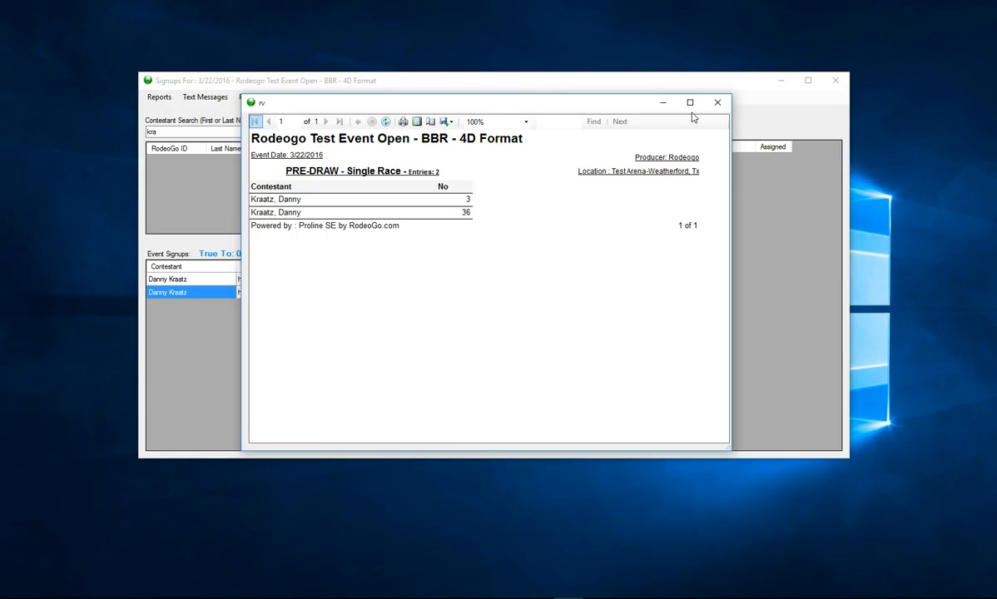
pyautogui.click(717, 104)
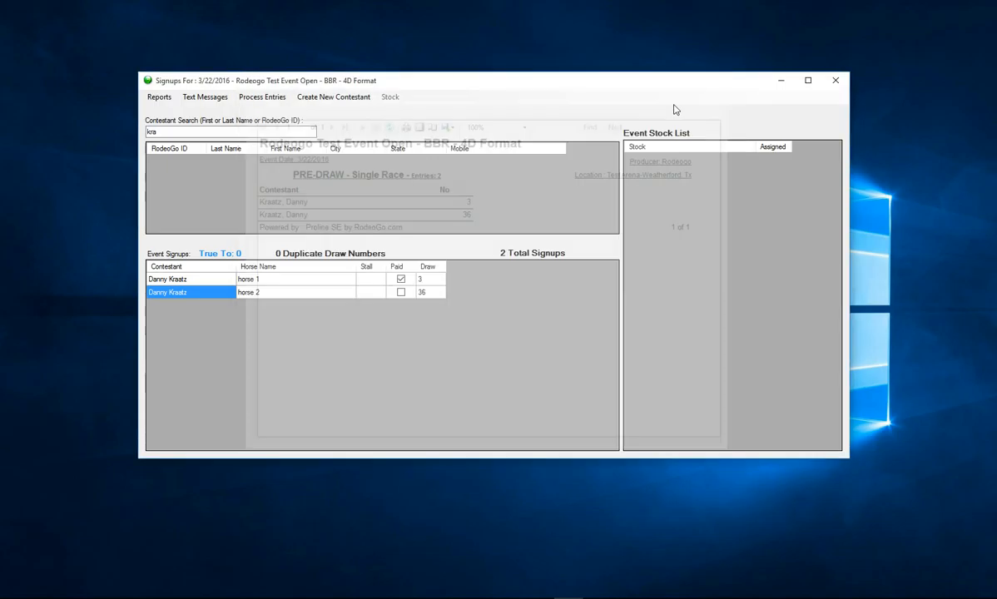
pyautogui.click(159, 97)
pyautogui.moveTo(173, 124)
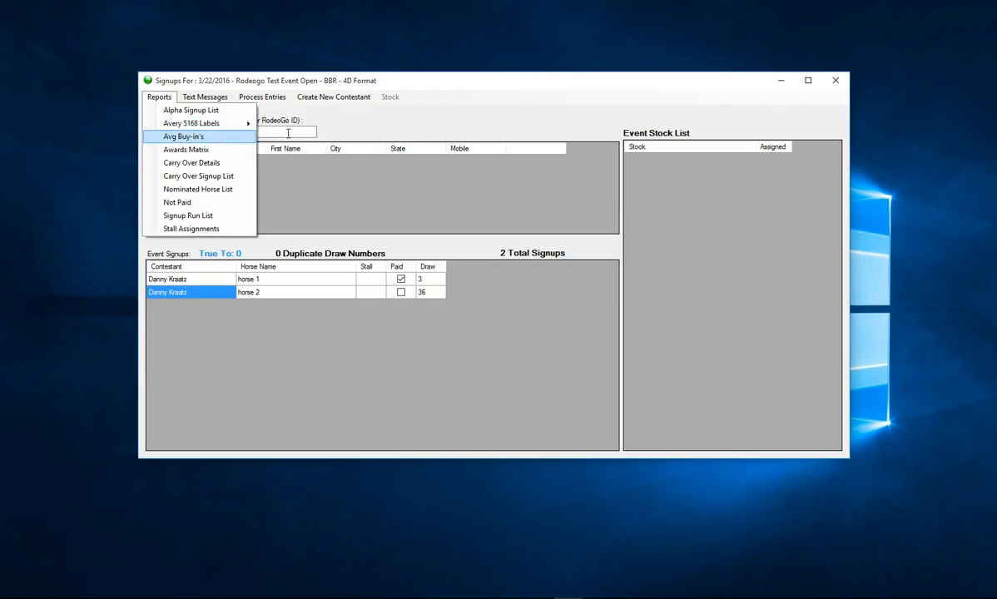
pyautogui.click(177, 215)
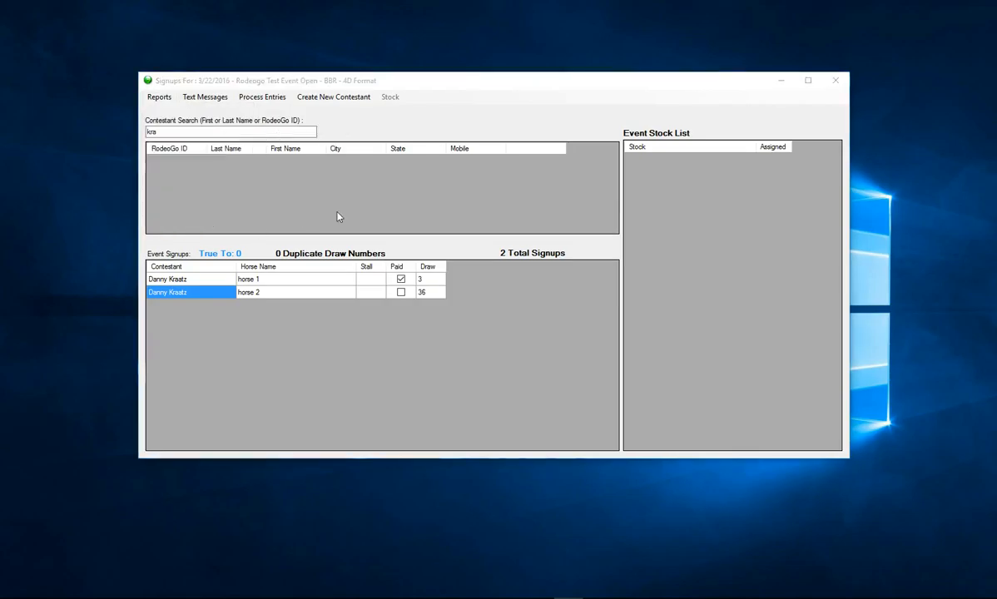
pyautogui.moveTo(65, 22); pyautogui.dragTo(440, 74)
pyautogui.click(632, 70)
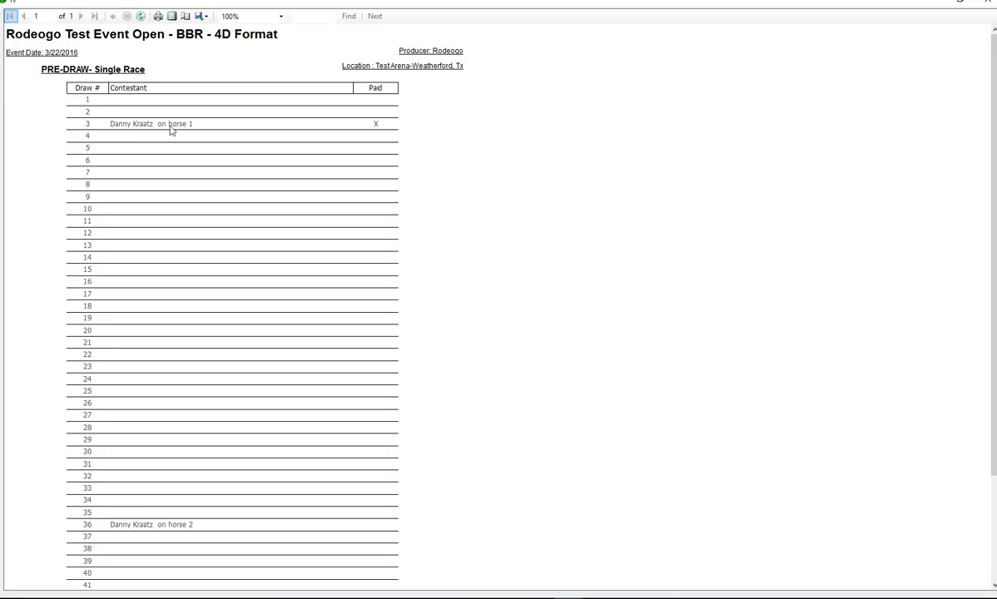
pyautogui.click(988, 1)
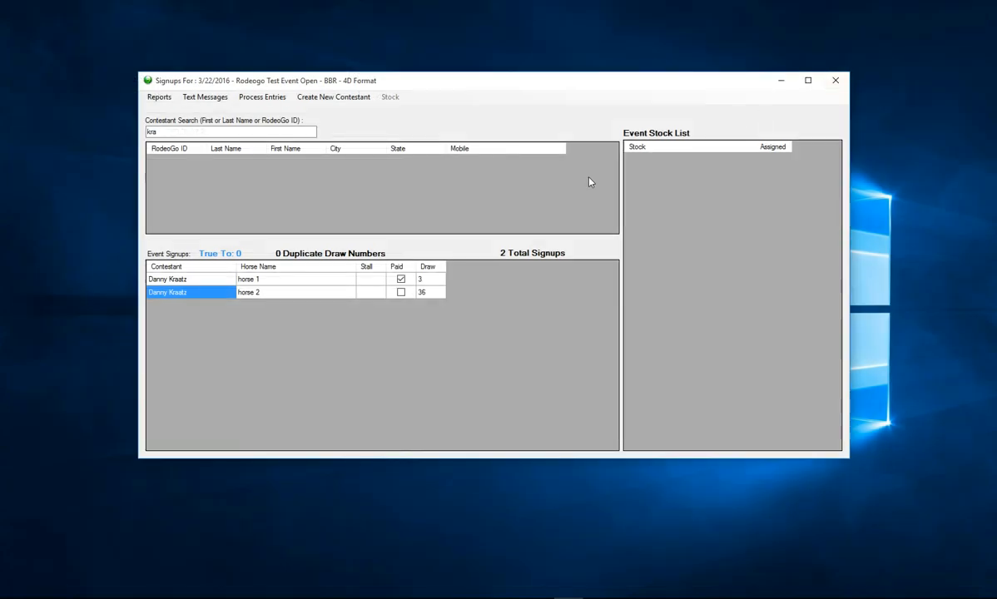
pyautogui.click(203, 98)
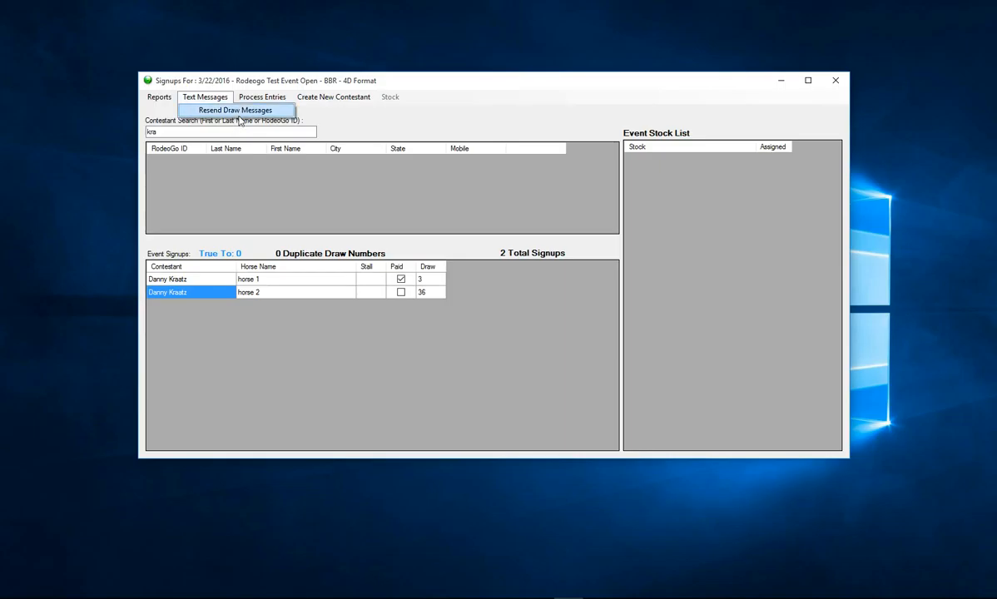
pyautogui.click(267, 186)
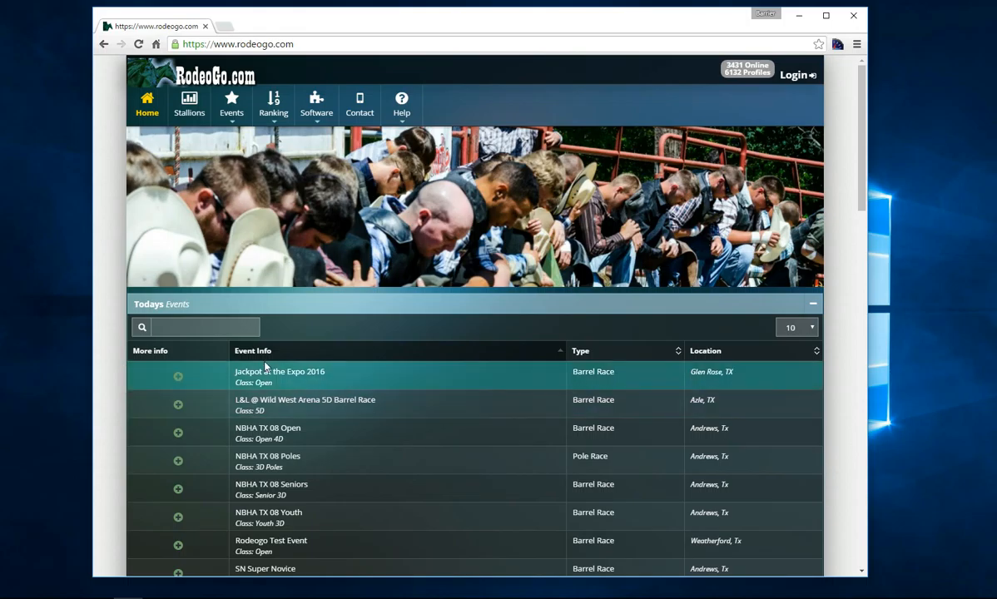
# - Find 'rode' in RodeoGo.com's Todays Events, open the Rodeogo Test Event page, then return to ProLine SE
pyautogui.click(239, 331)
pyautogui.write('rode')
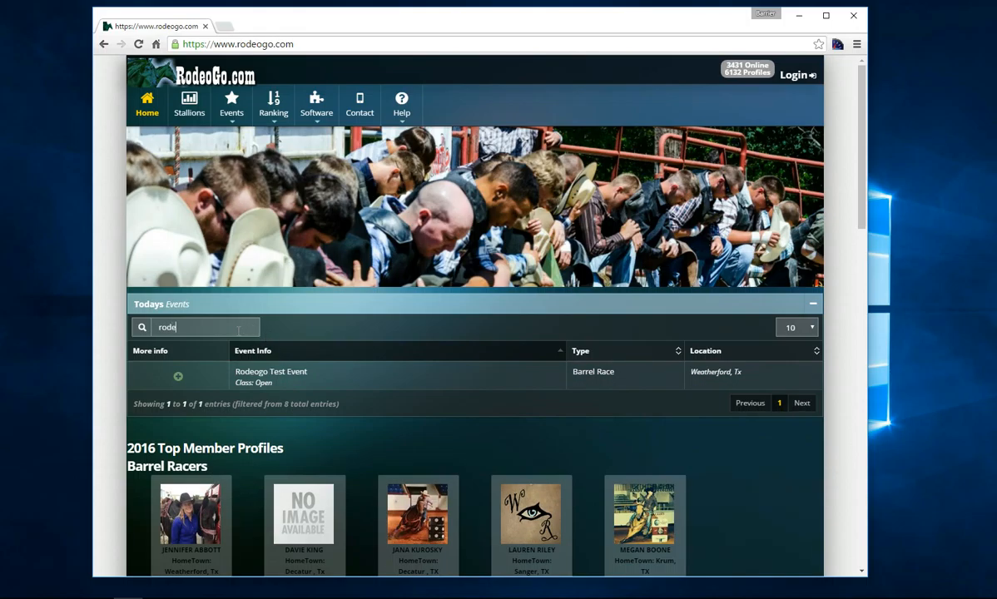
pyautogui.click(178, 378)
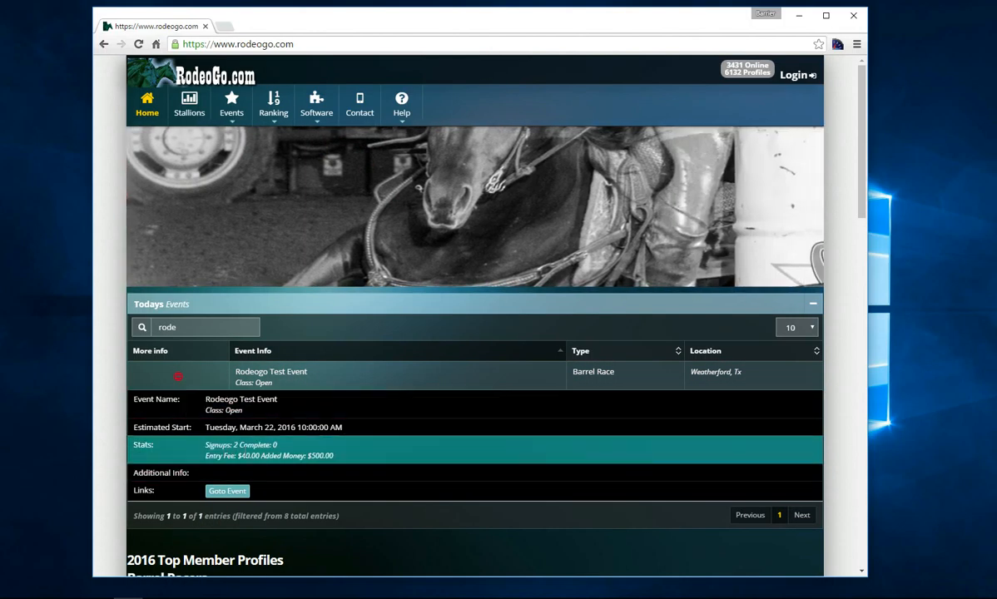
pyautogui.click(241, 492)
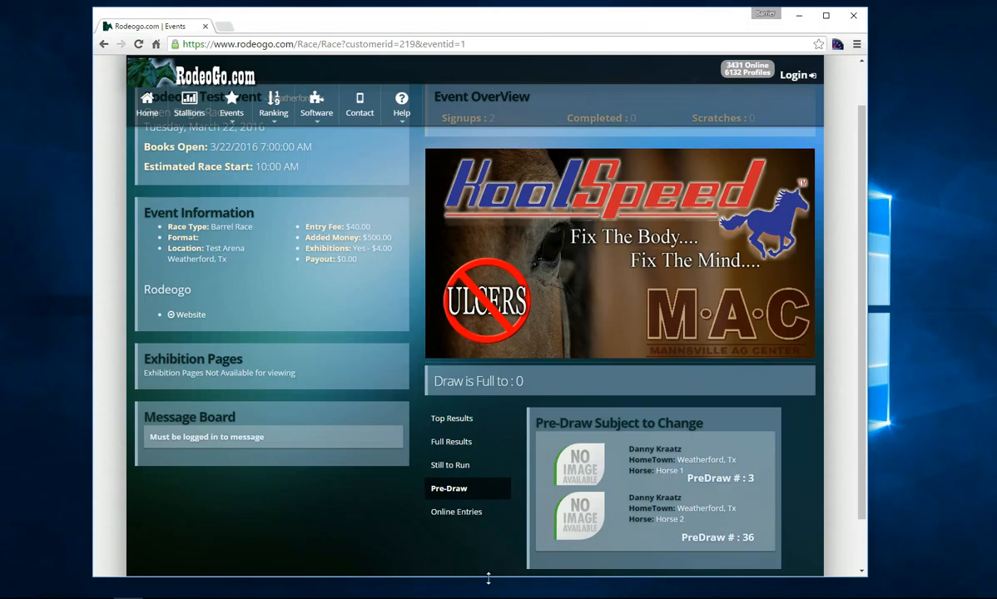
pyautogui.click(569, 598)
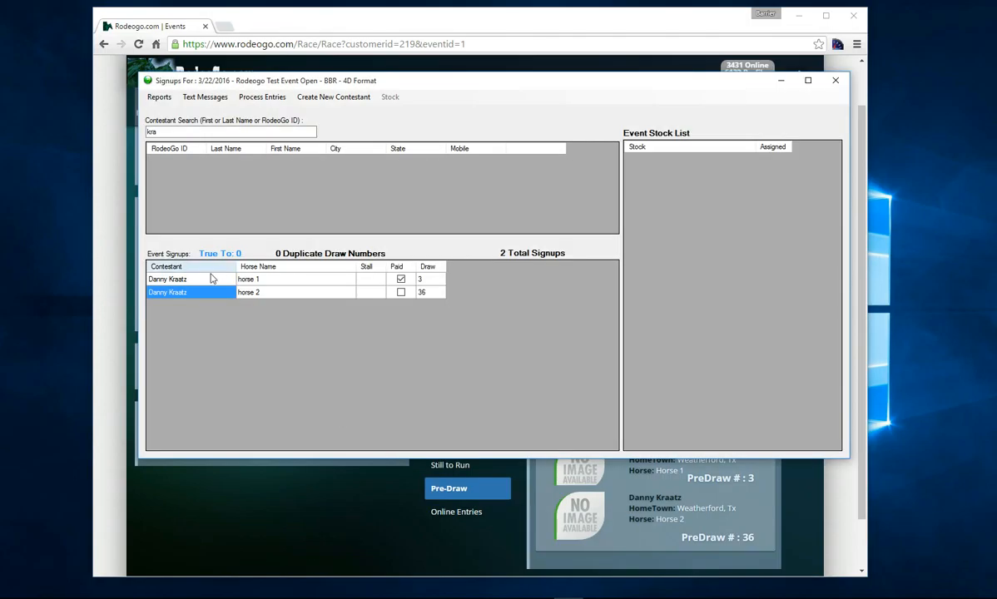